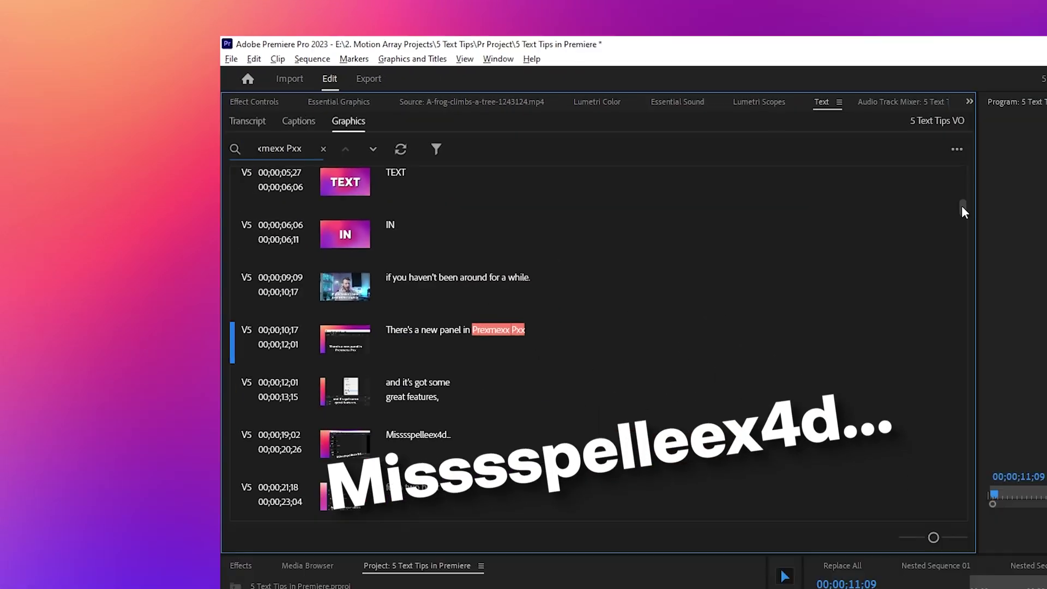
# - Replace every misspelled 'Prexmexx Pxx' in the graphic captions with 'Premiere Pro'
pyautogui.moveTo(961, 205); pyautogui.dragTo(850, 192)
pyautogui.moveTo(852, 230); pyautogui.dragTo(854, 350)
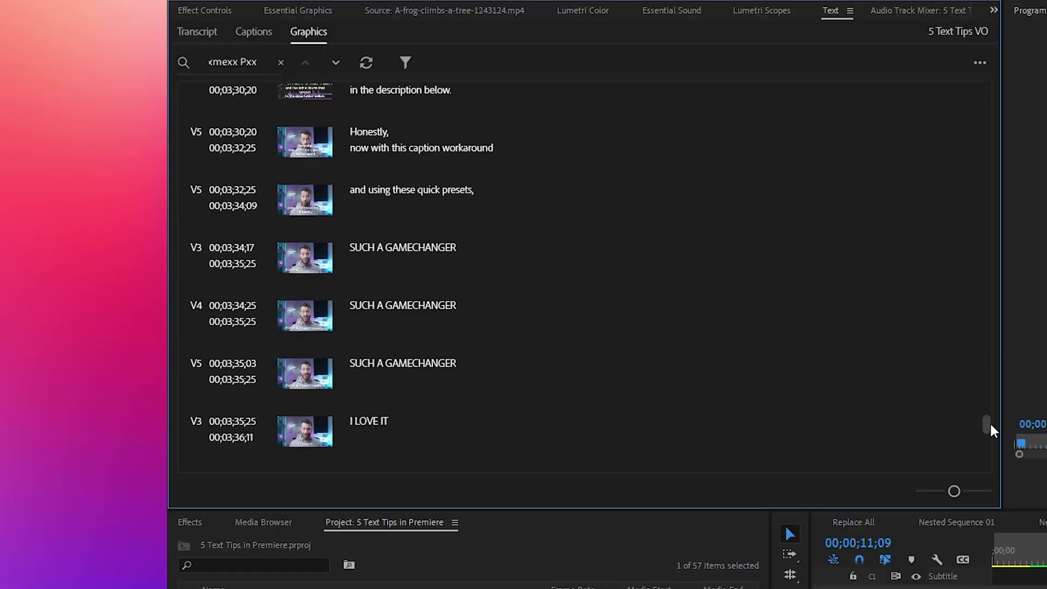
pyautogui.moveTo(992, 431); pyautogui.dragTo(993, 445)
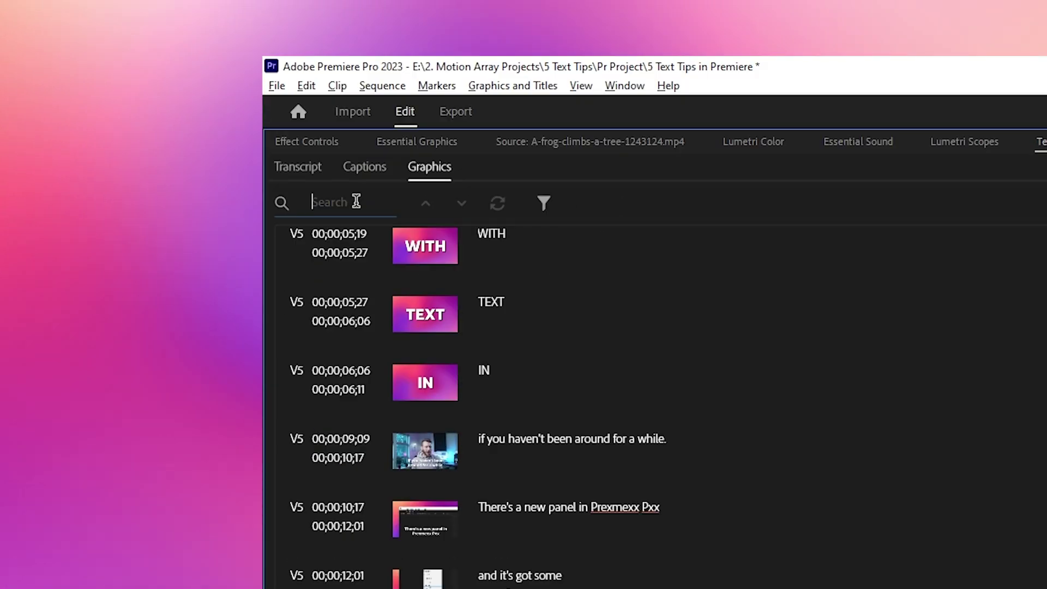
pyautogui.click(498, 207)
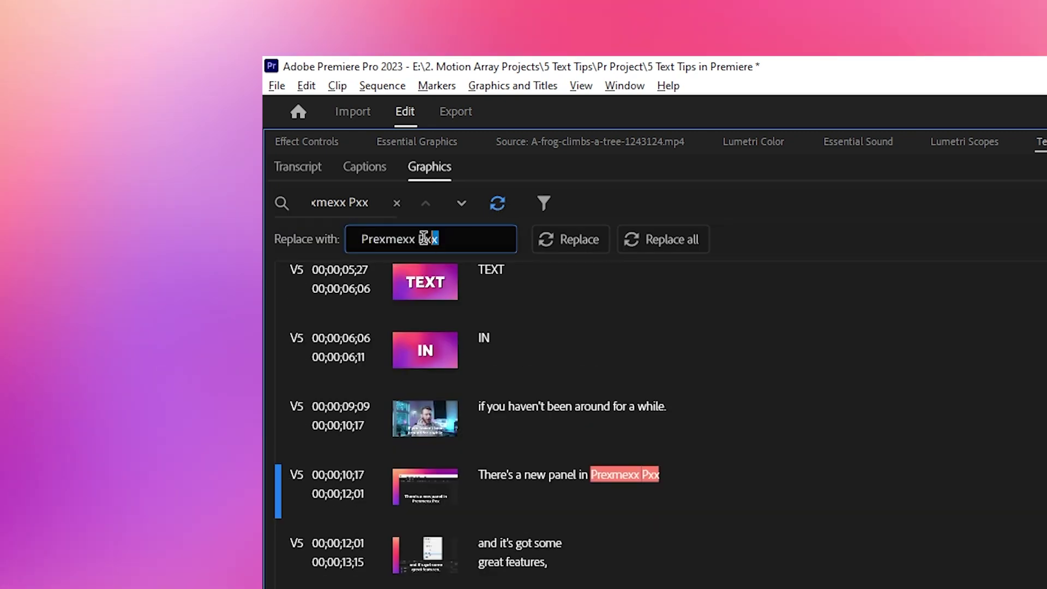
pyautogui.write('Premiere Pro')
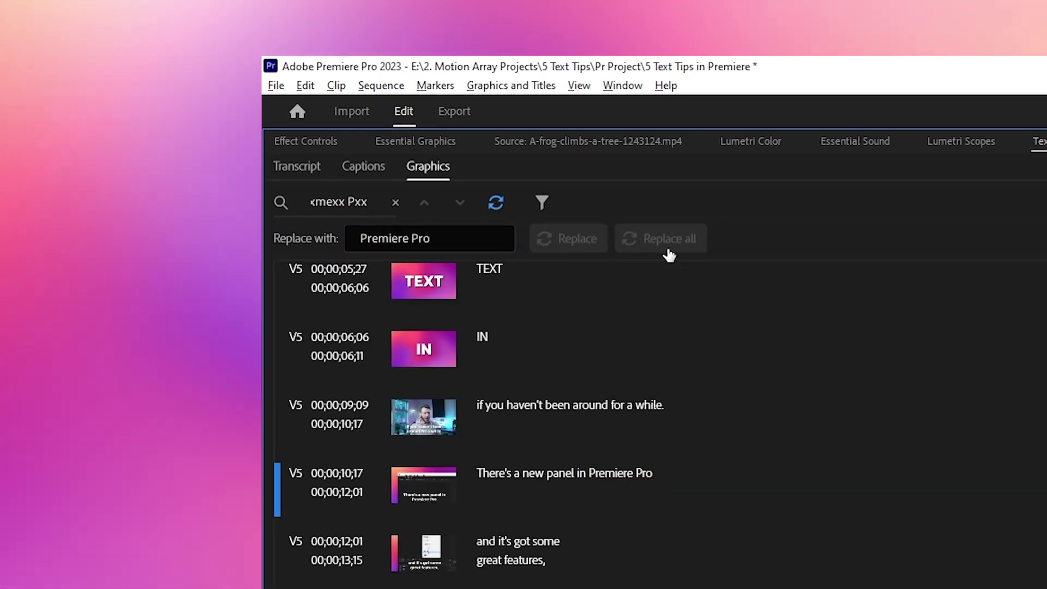
pyautogui.moveTo(865, 236); pyautogui.dragTo(869, 280)
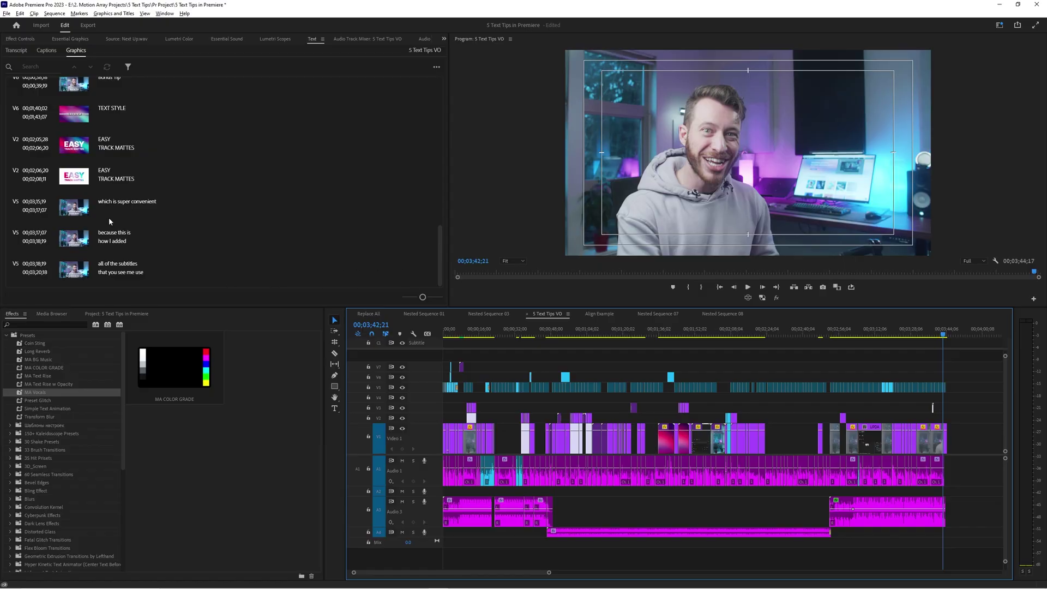
# - Jump to the EASY TRACK MATTES title, then the TEXT STYLE title, from the Graphics list
pyautogui.click(123, 165)
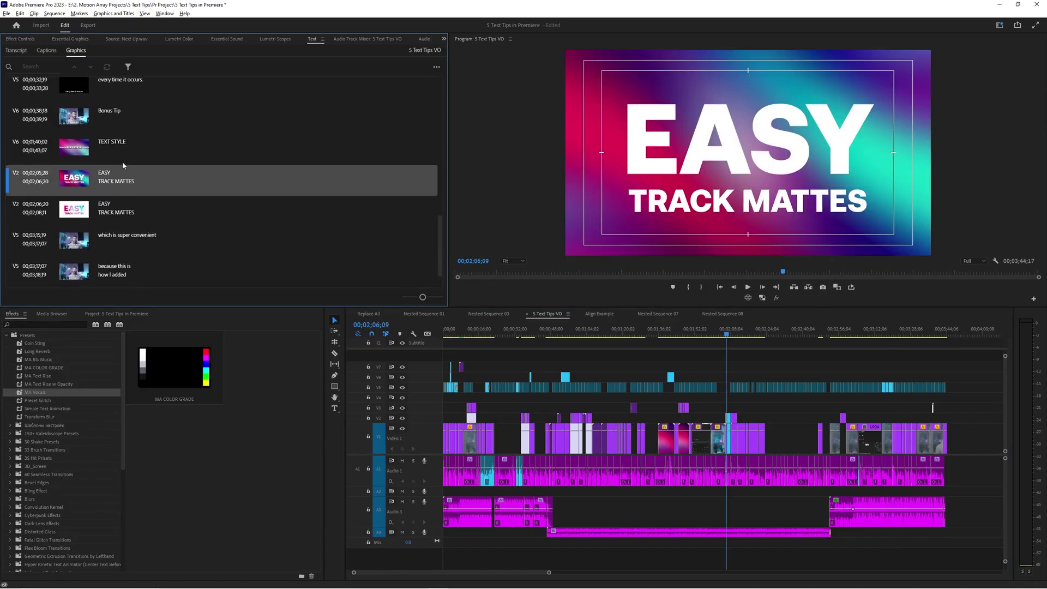
pyautogui.click(129, 154)
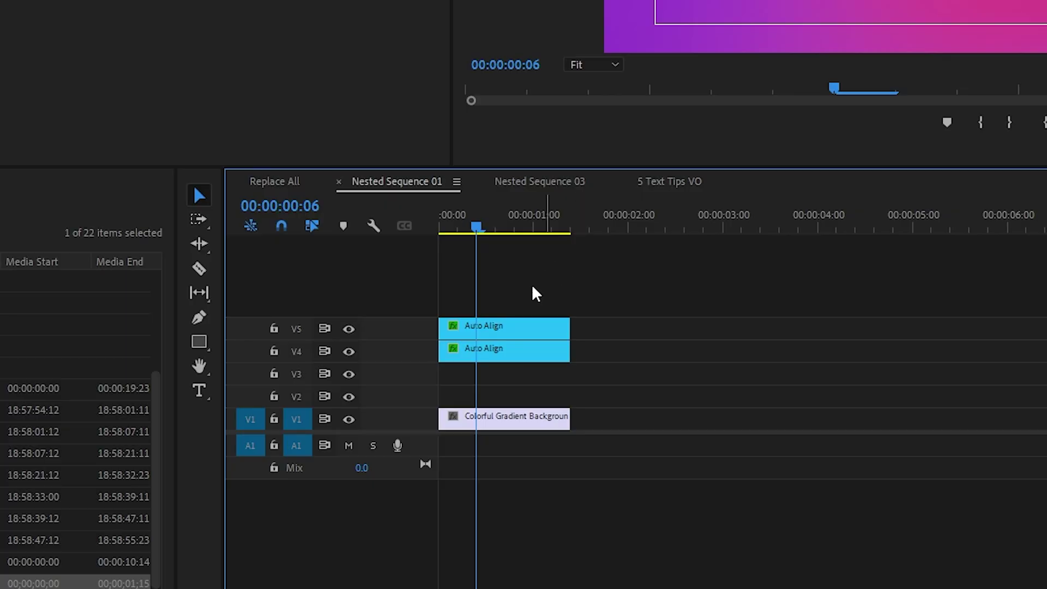
# - Center-align the Auto Align title and add 'will always' then 'stay cent' on a second line
pyautogui.click(514, 325)
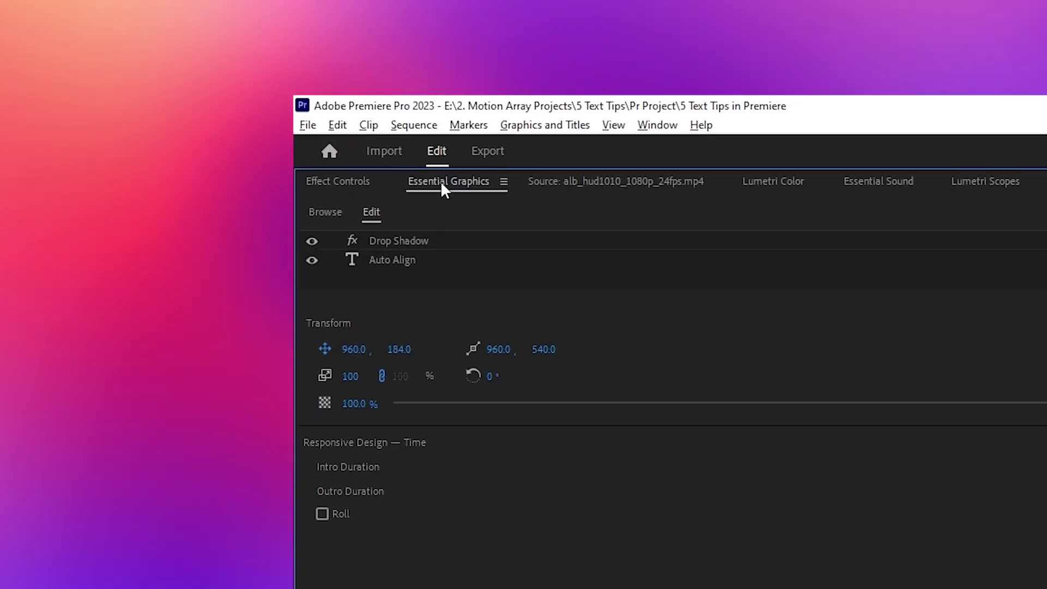
pyautogui.click(408, 260)
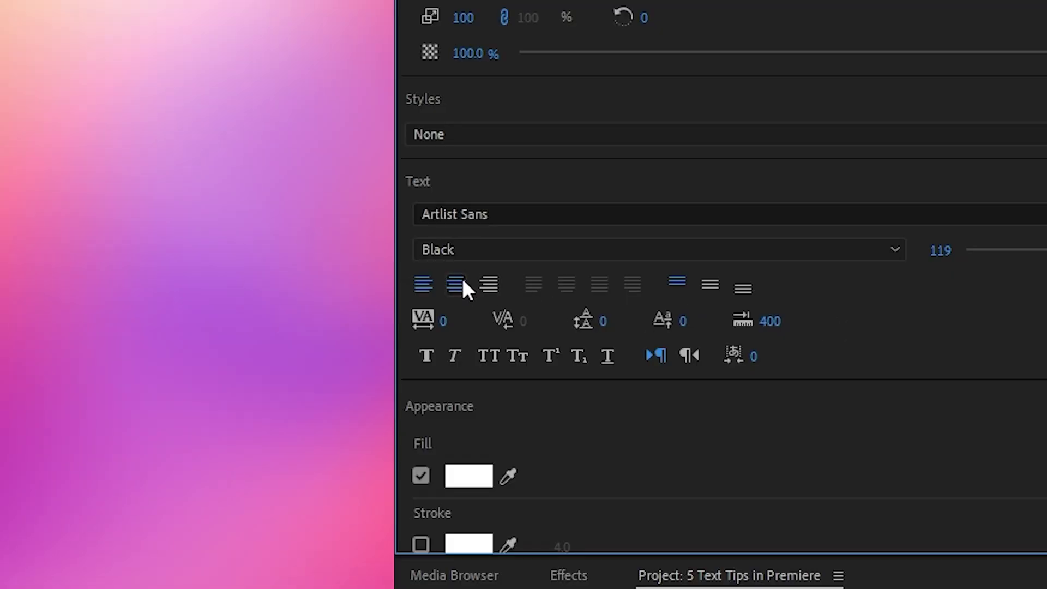
pyautogui.click(462, 281)
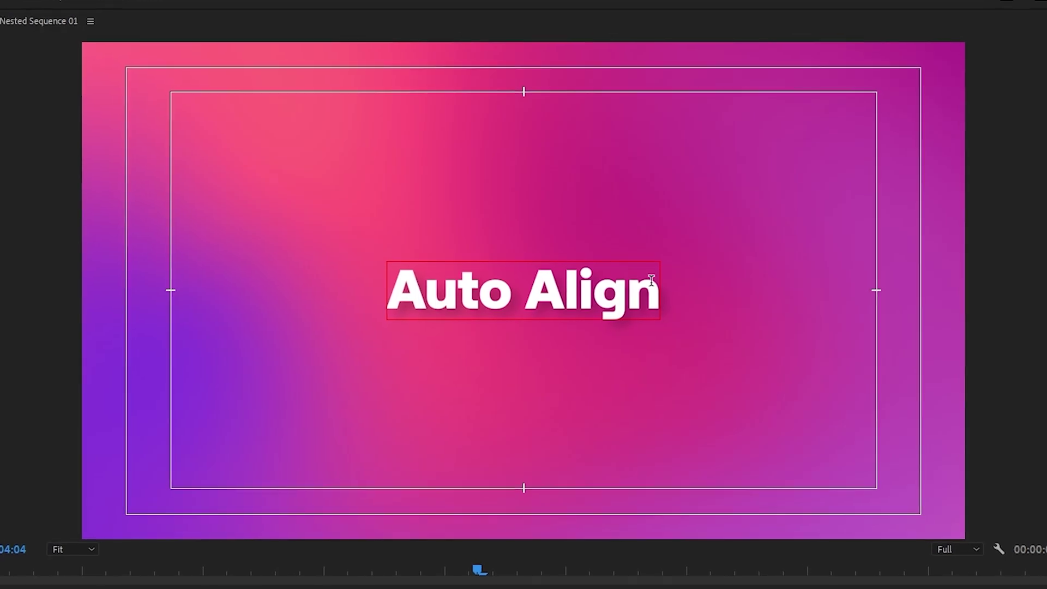
pyautogui.write('will al')
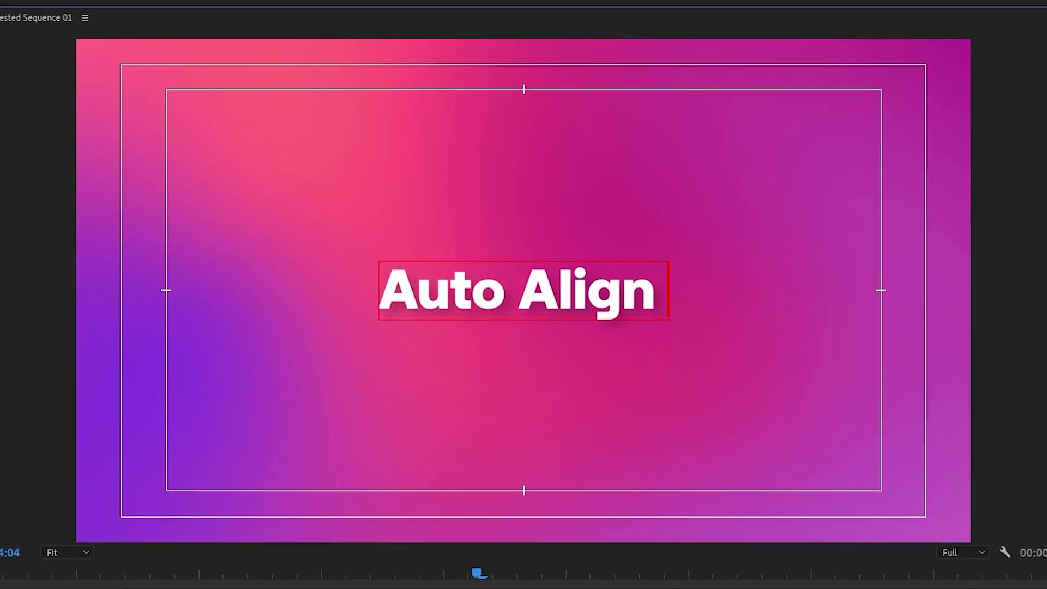
pyautogui.write('ways')
pyautogui.press('Return')
pyautogui.write('stay cent')
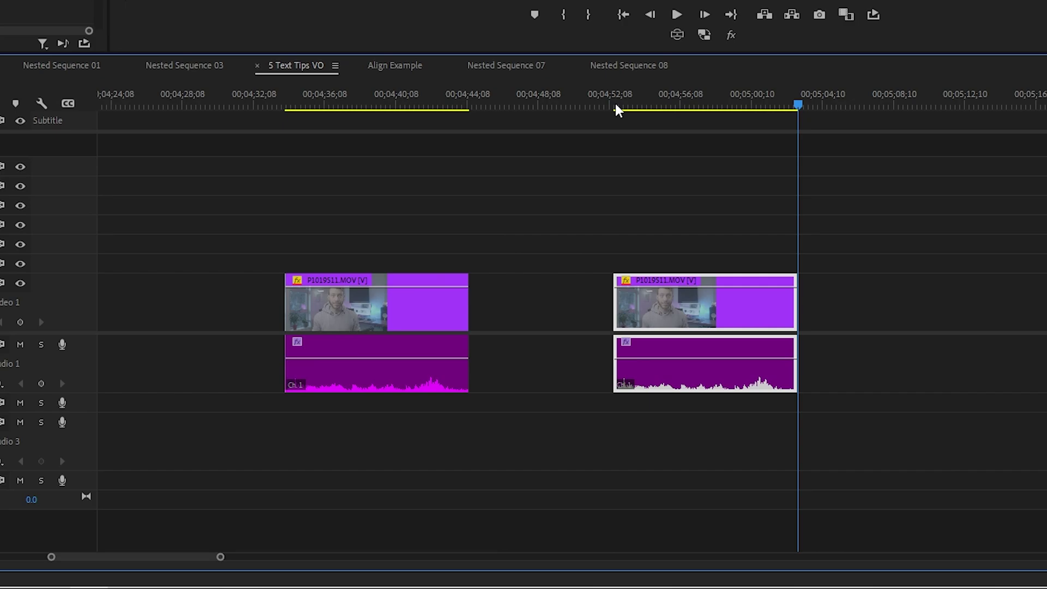
# - Step past the two talking-head clips and select the TEXT STYLE title clip on V5
pyautogui.click(726, 439)
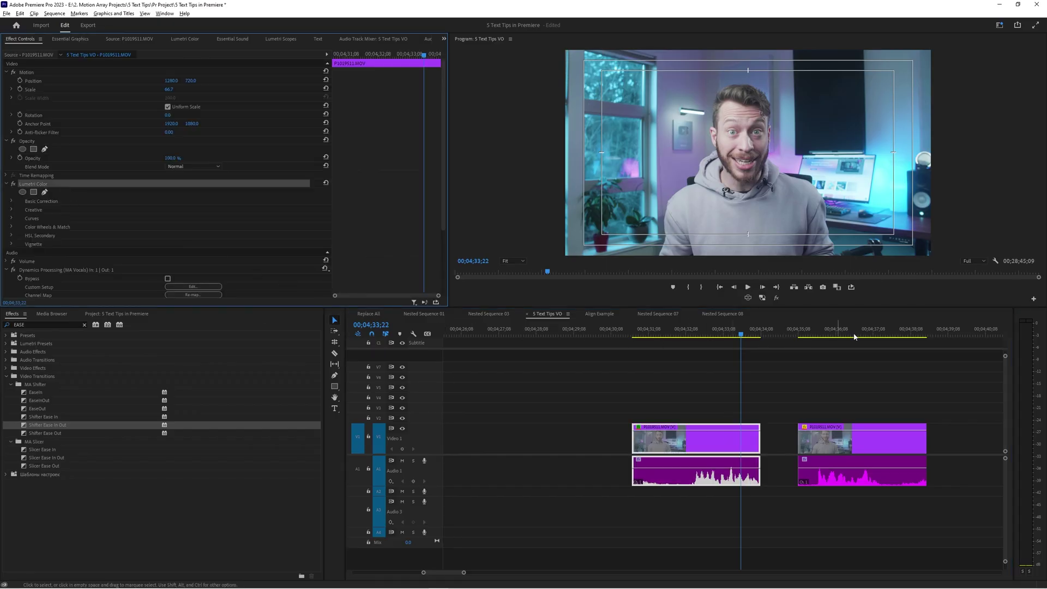
pyautogui.click(859, 337)
pyautogui.click(880, 446)
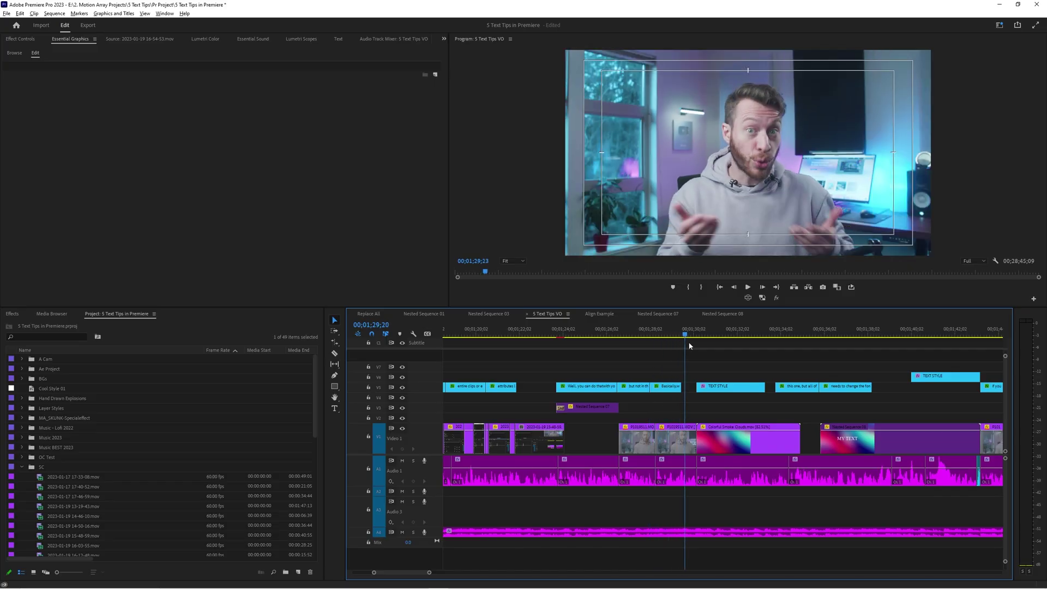
pyautogui.click(728, 333)
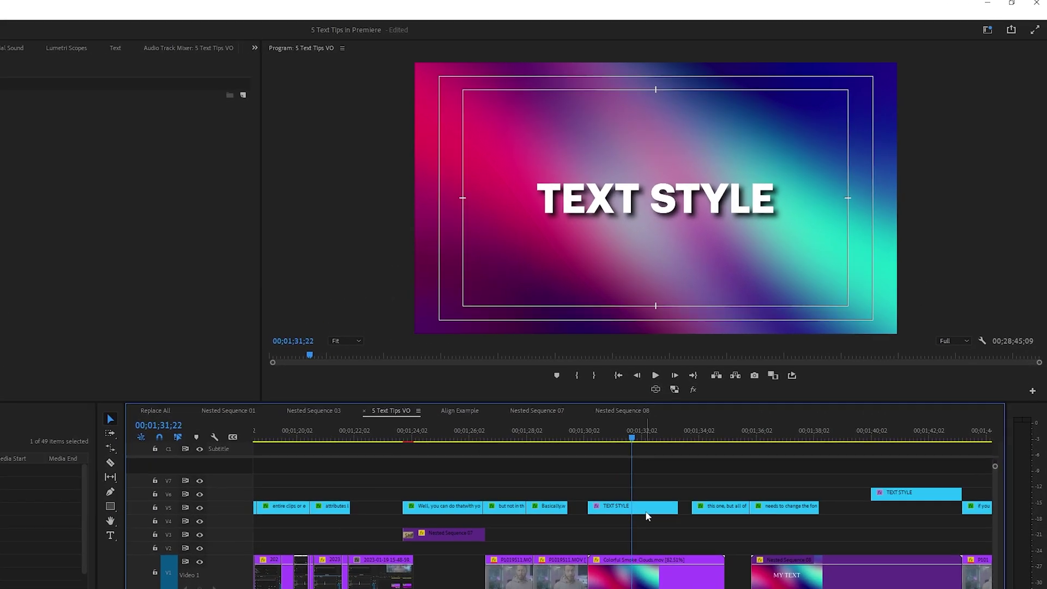
pyautogui.click(742, 390)
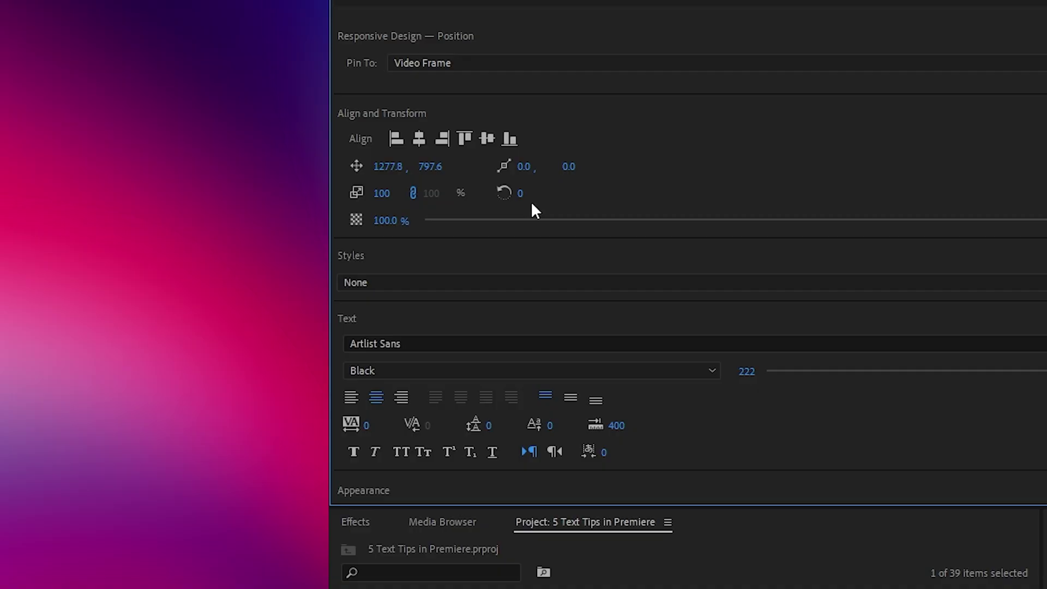
# - Save the title's look as style 'Cool Style 01', then preview the ALL, THE, TEXT, CHANGE word clips
pyautogui.click(488, 280)
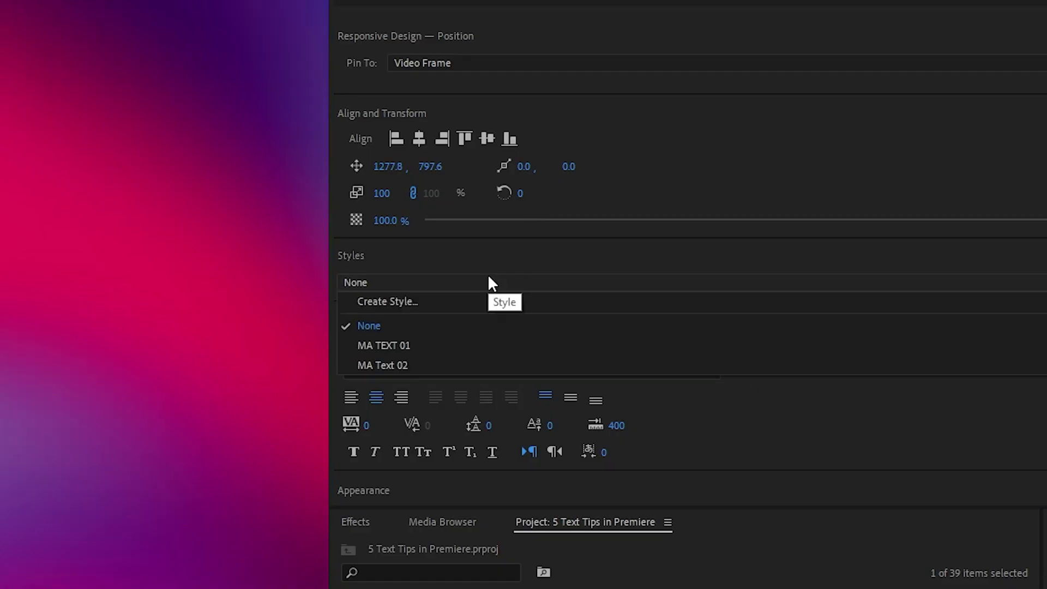
pyautogui.click(482, 302)
pyautogui.write('Cool Style 01')
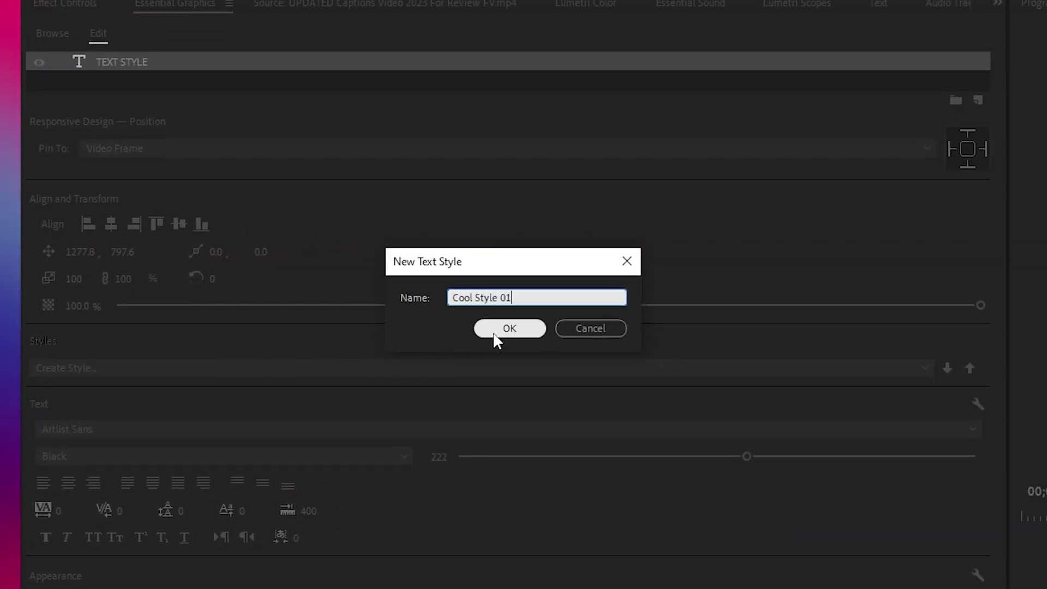
pyautogui.click(495, 331)
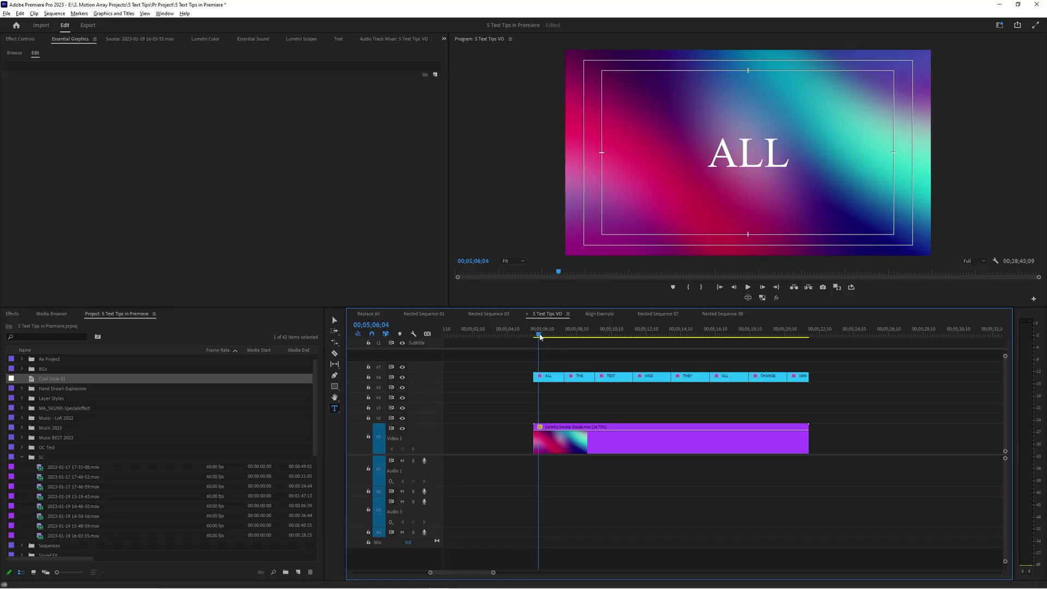
pyautogui.moveTo(537, 334); pyautogui.dragTo(629, 336)
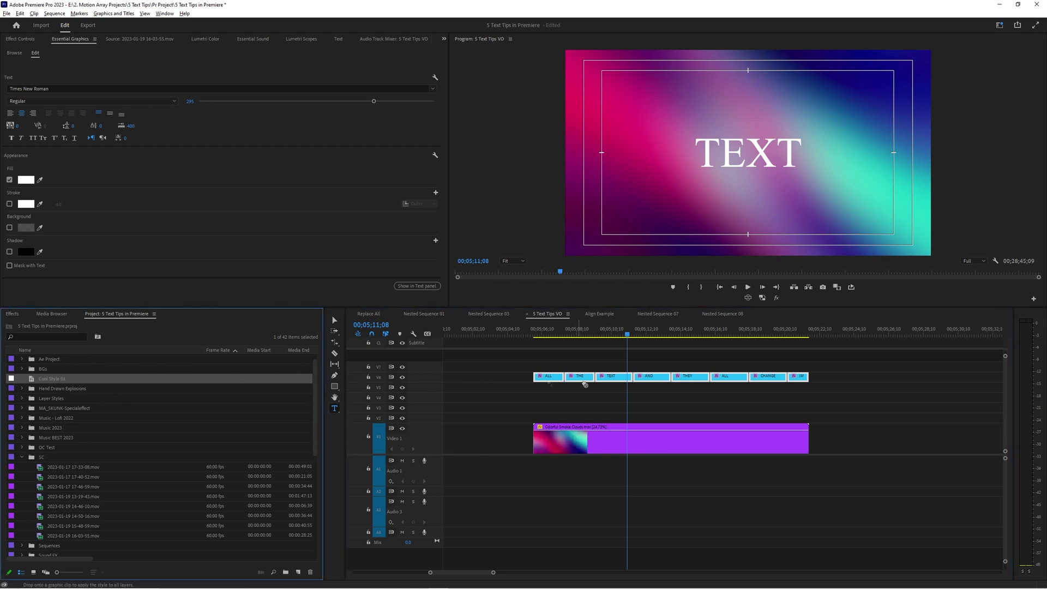
pyautogui.moveTo(651, 331); pyautogui.dragTo(769, 330)
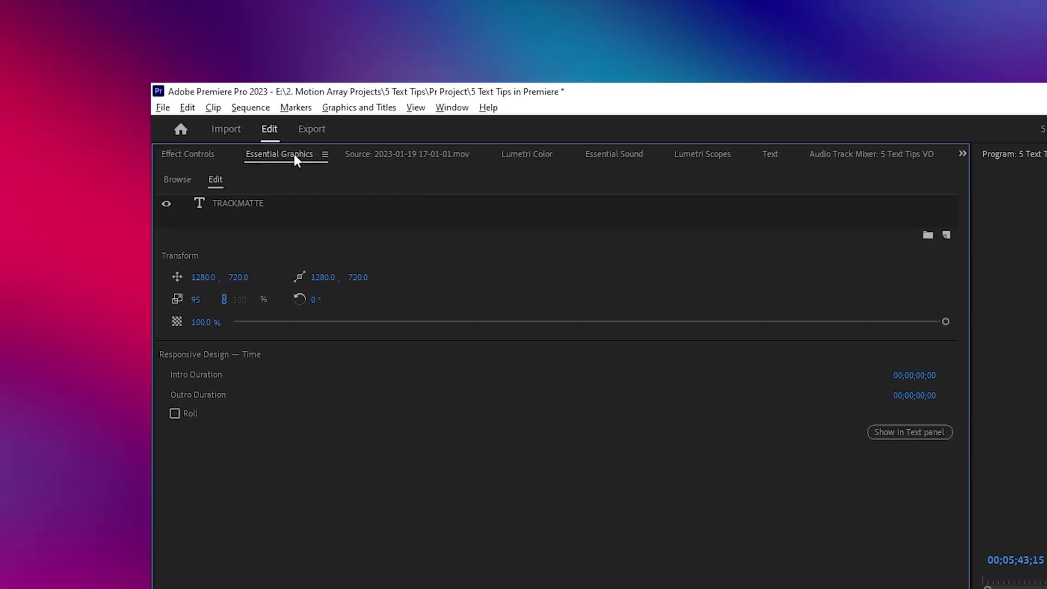
# - Add Colorful Smoke Clouds as a file layer in the TRACKMATTE graphic and mask it with the text
pyautogui.click(80, 43)
pyautogui.click(513, 235)
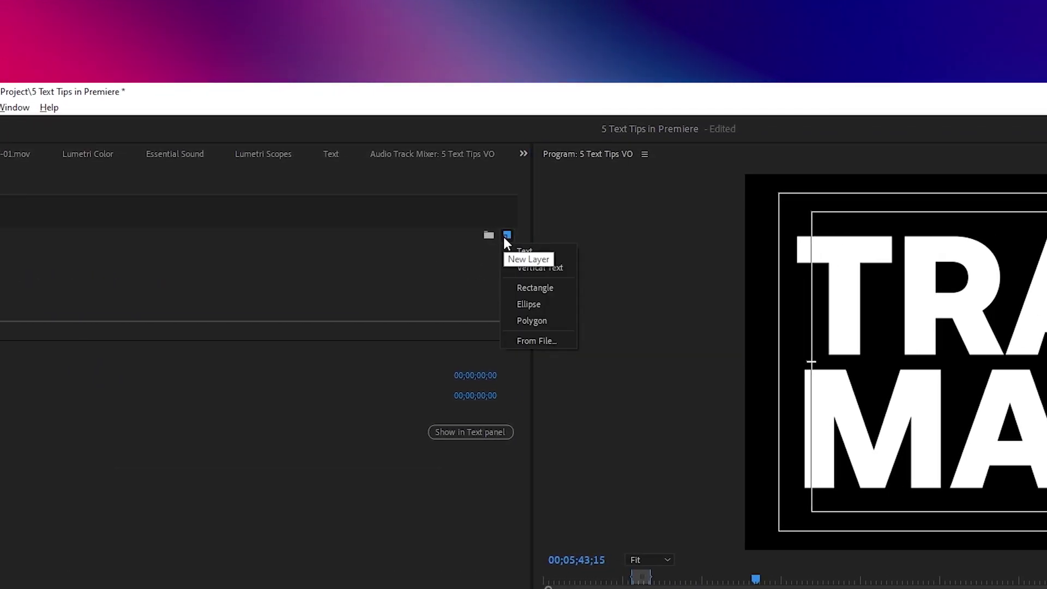
pyautogui.click(566, 341)
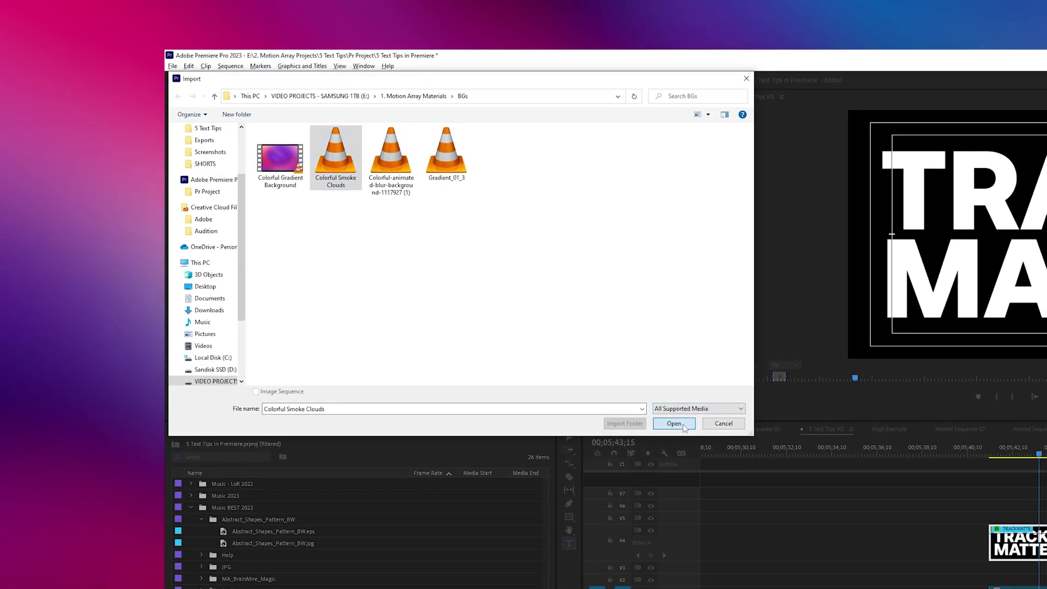
pyautogui.click(683, 425)
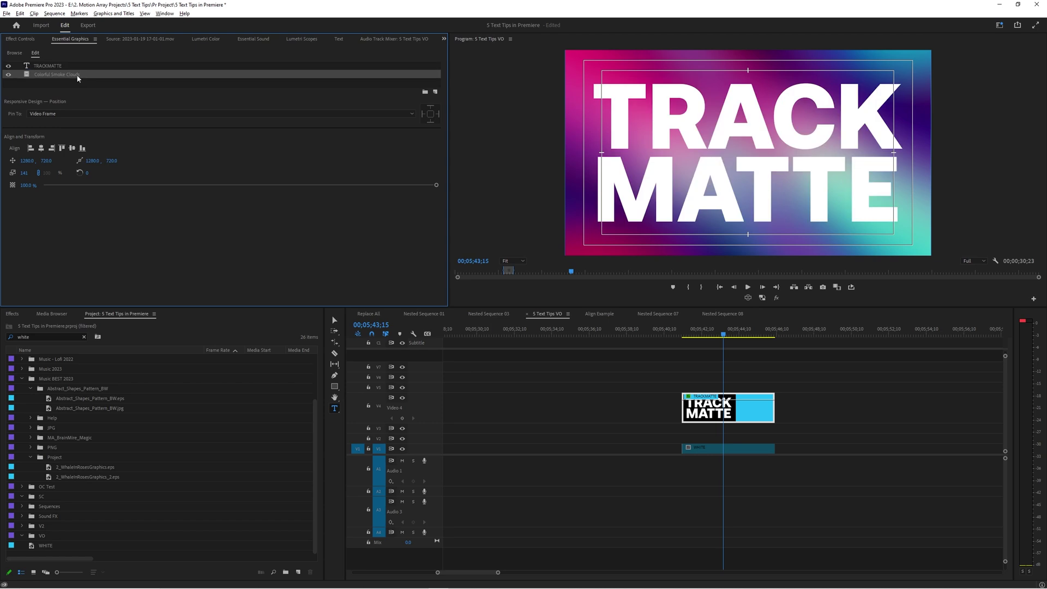
pyautogui.moveTo(445, 131); pyautogui.dragTo(437, 258)
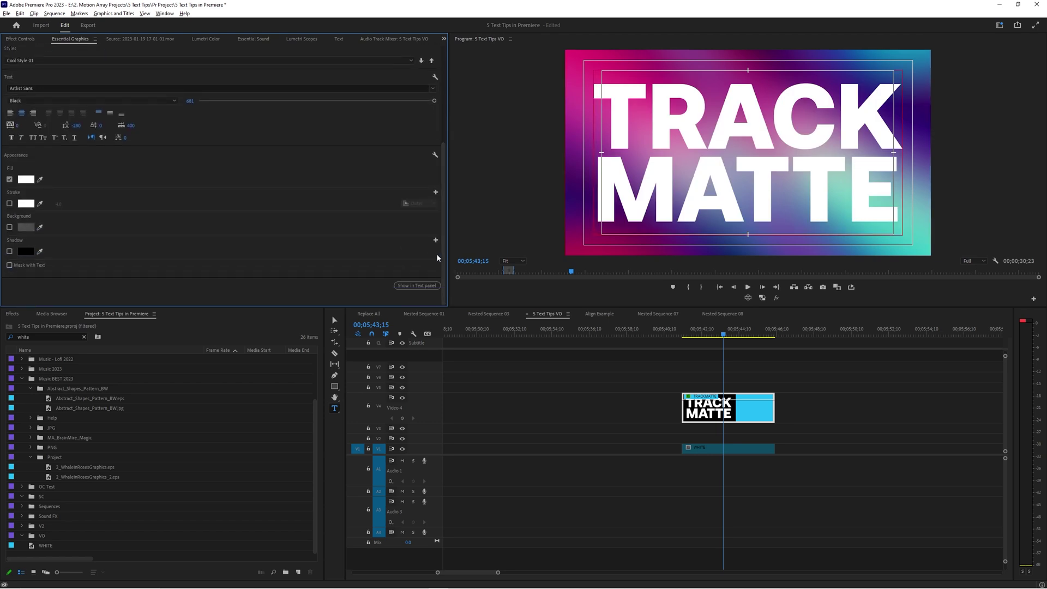
pyautogui.click(9, 266)
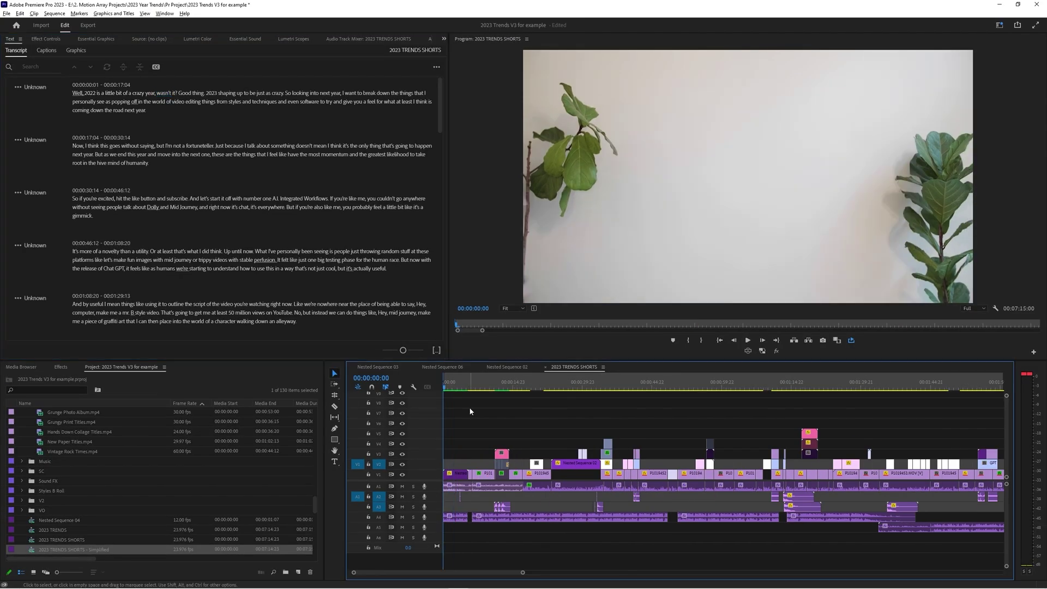
# - Play back the current sequence
pyautogui.press('space')
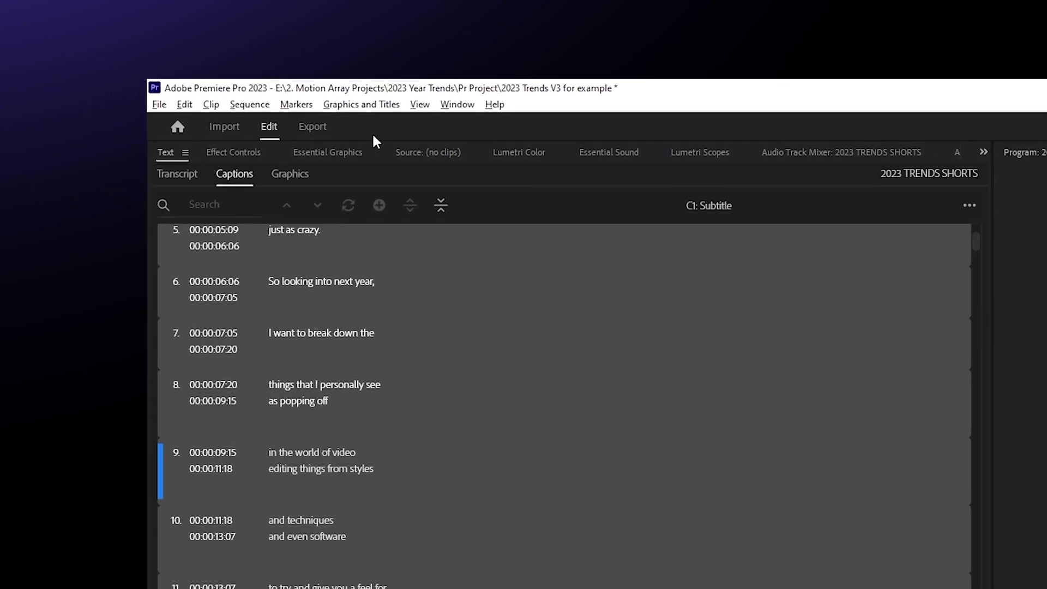
# - Upgrade the 2023 TRENDS SHORTS captions to graphic clips and inspect the 'in the world of' clip
pyautogui.click(115, 13)
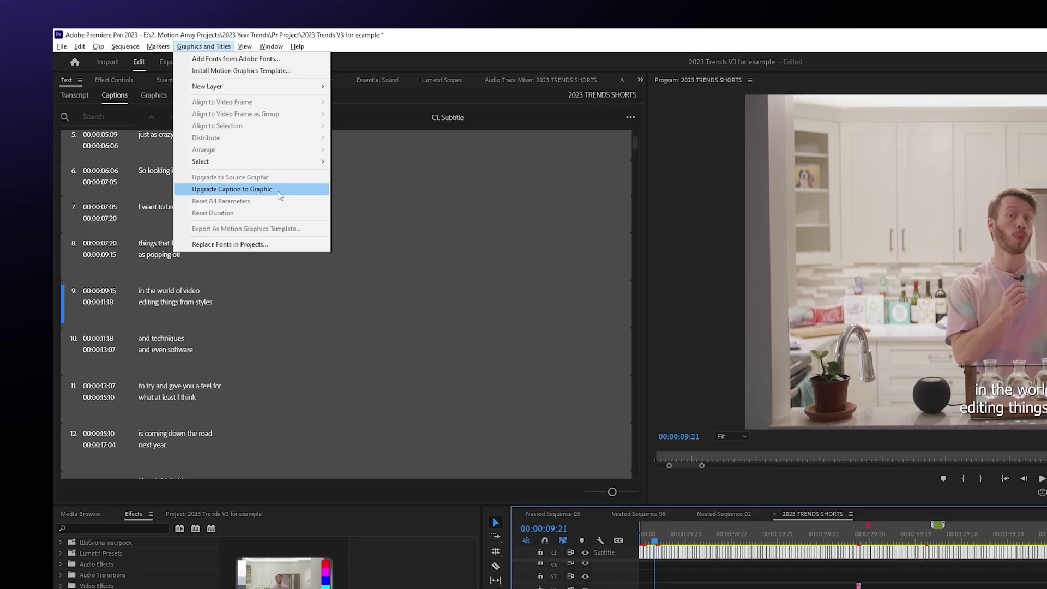
pyautogui.click(476, 317)
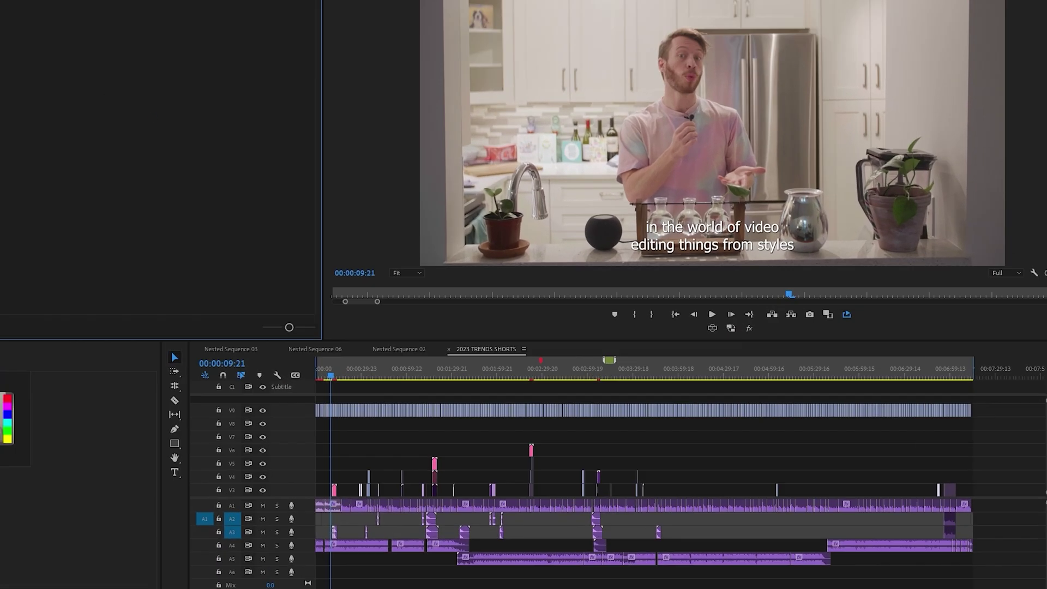
pyautogui.press('=')
pyautogui.click(563, 412)
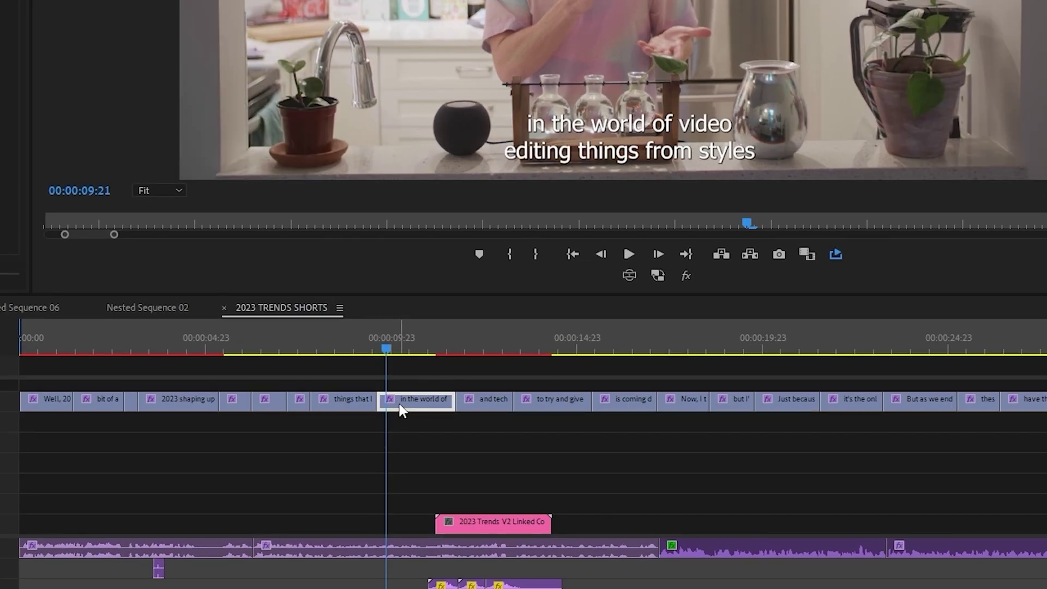
pyautogui.moveTo(384, 352); pyautogui.dragTo(376, 344)
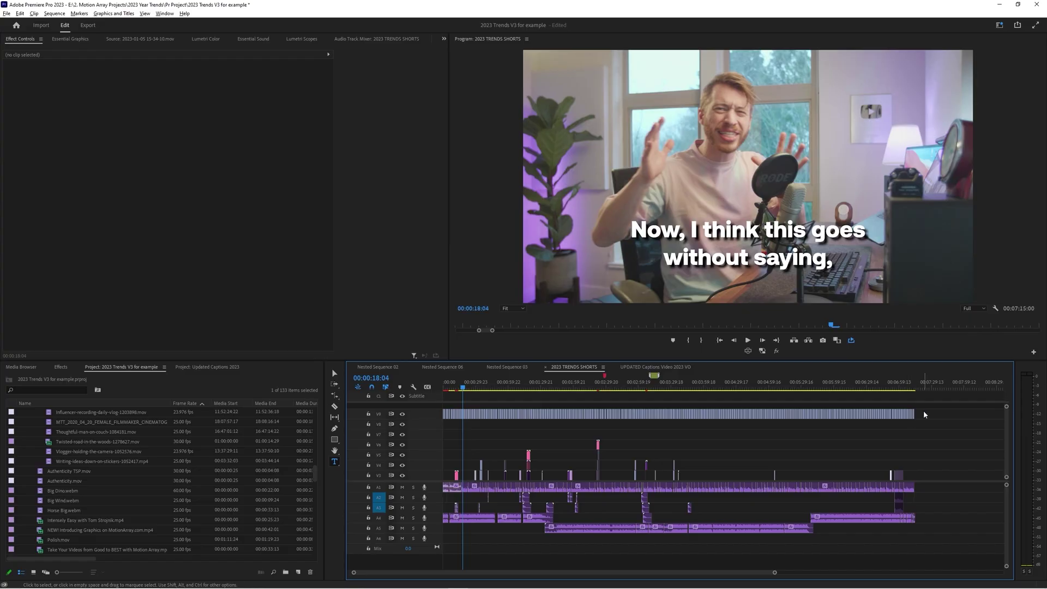
pyautogui.click(60, 367)
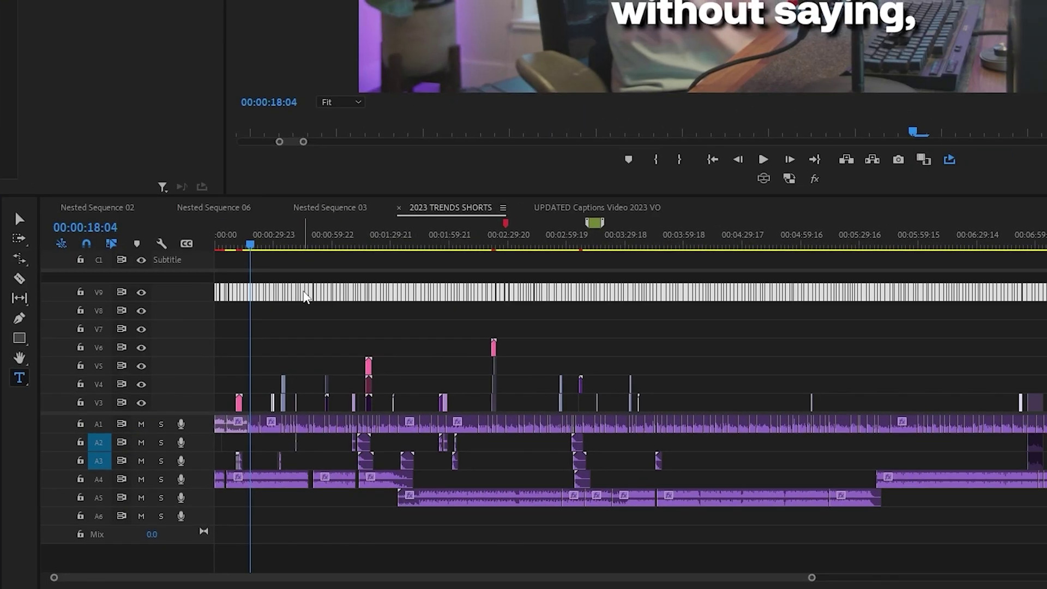